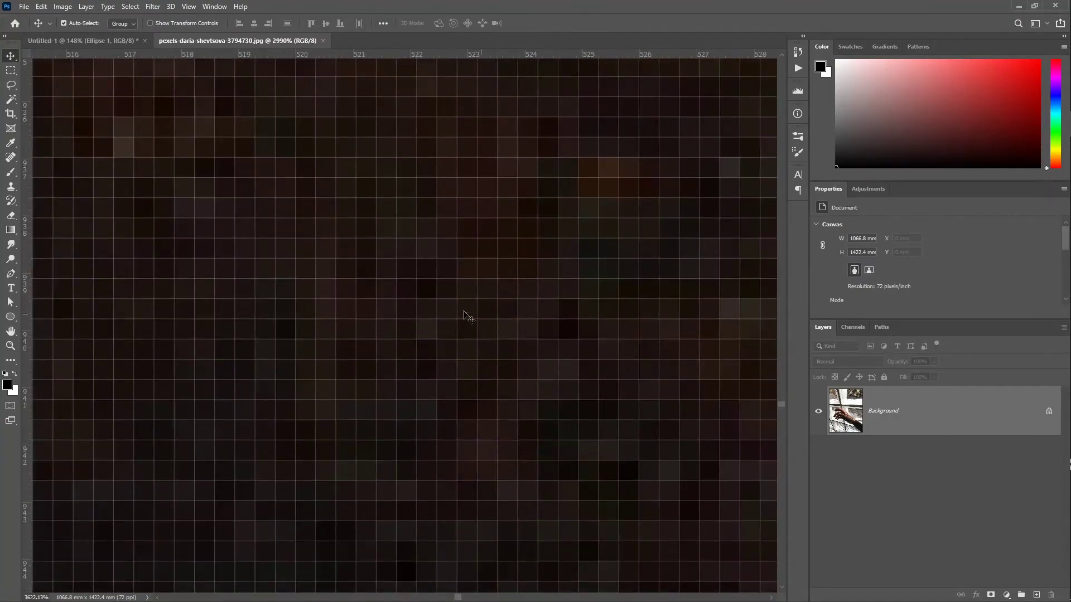
# - Close the photo document of the hand in front of the glass blocks
pyautogui.scroll(-4, 382, 405)
pyautogui.scroll(-8, 382, 405)
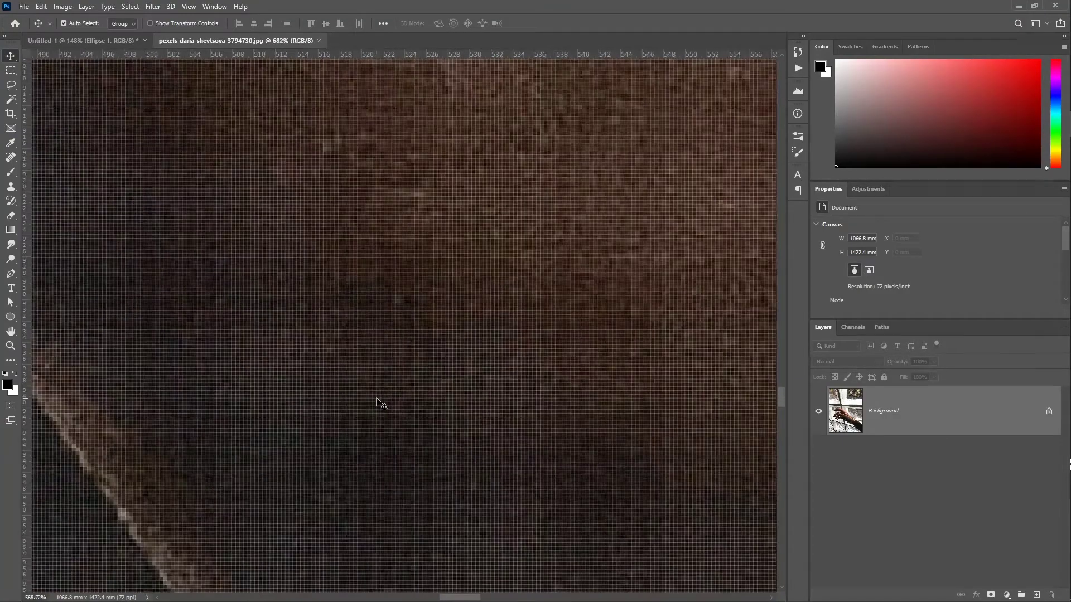
pyautogui.scroll(-5, 382, 405)
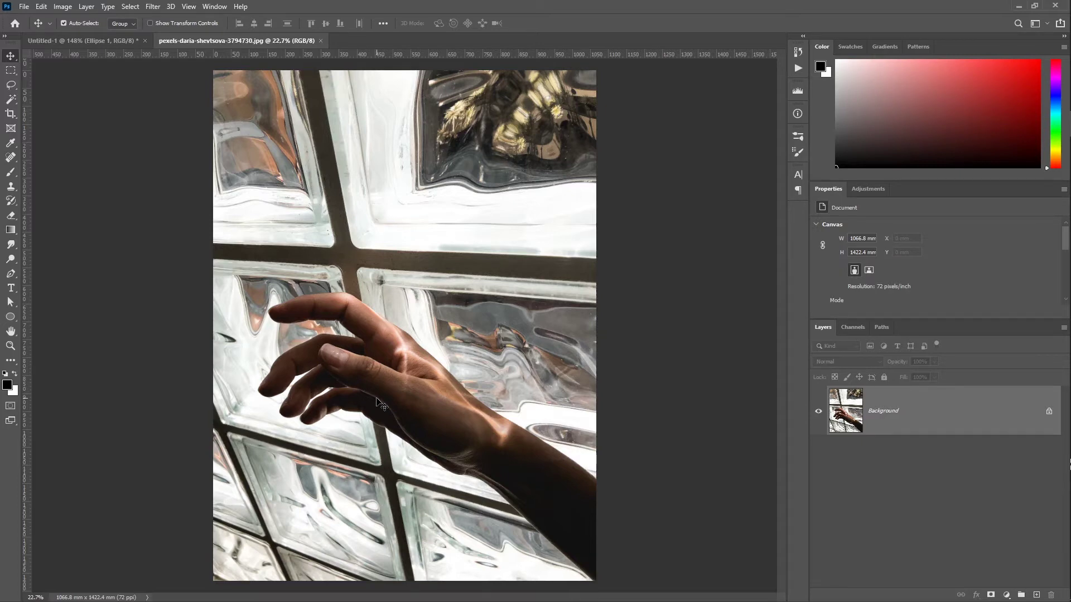
pyautogui.hotkey('ctrl', 'w')
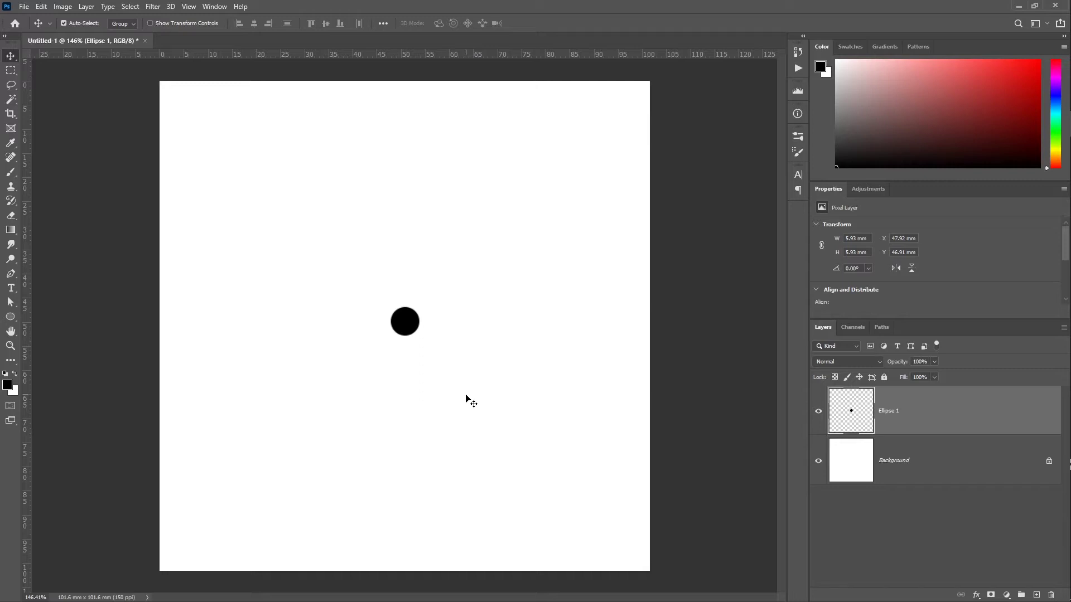
# - Enlarge the black circle on the Ellipse 1 layer with Free Transform and apply the transformation
pyautogui.hotkey('ctrl', 't')
pyautogui.moveTo(421, 309); pyautogui.dragTo(685, 122)
pyautogui.press('Return')
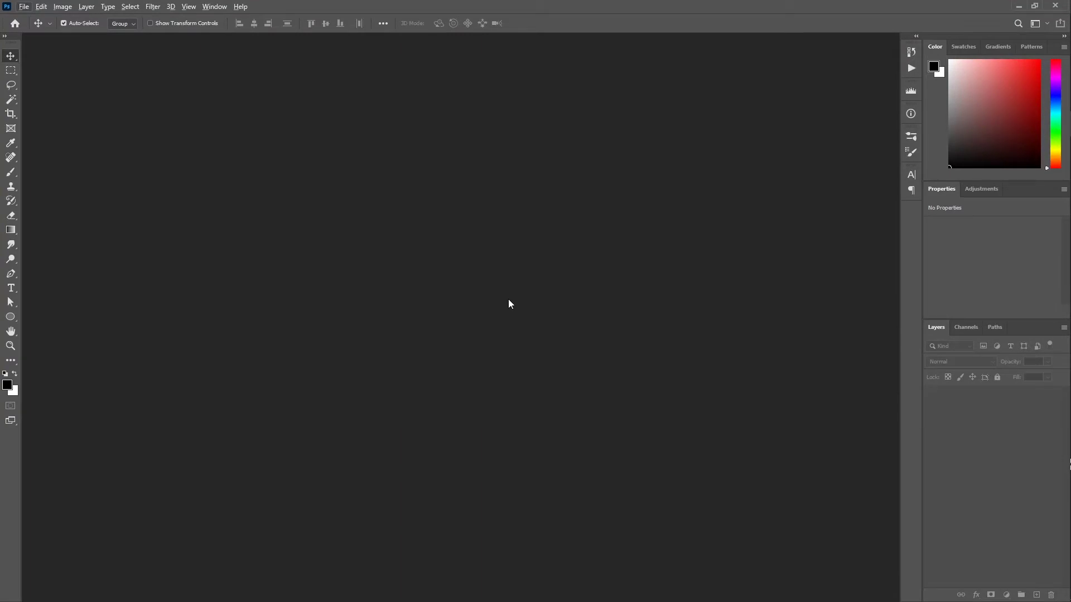
# - Start a new document and name it Sample Document
pyautogui.click(24, 7)
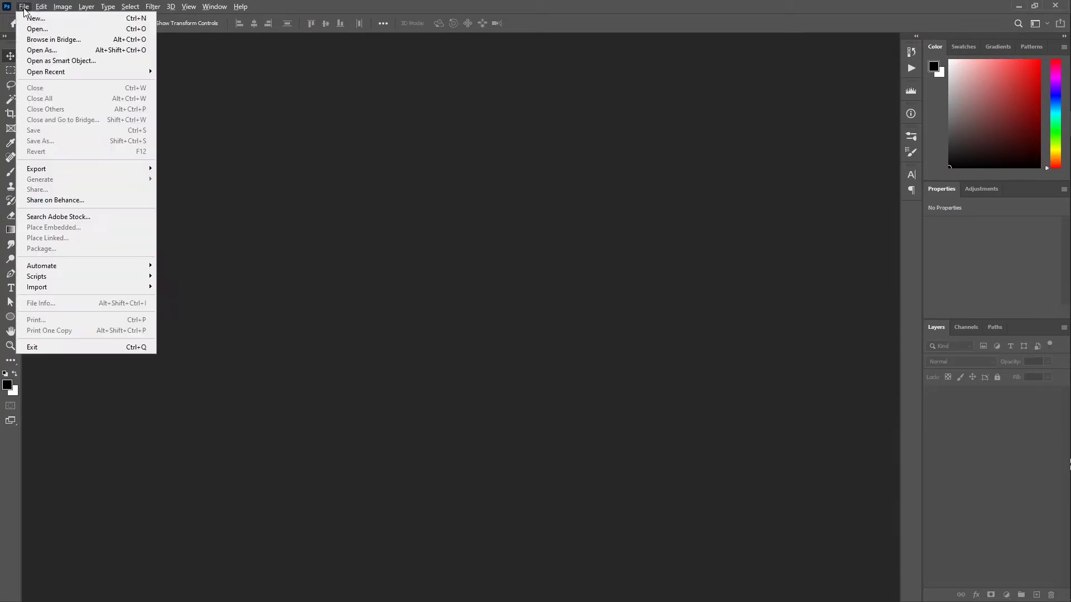
pyautogui.click(33, 18)
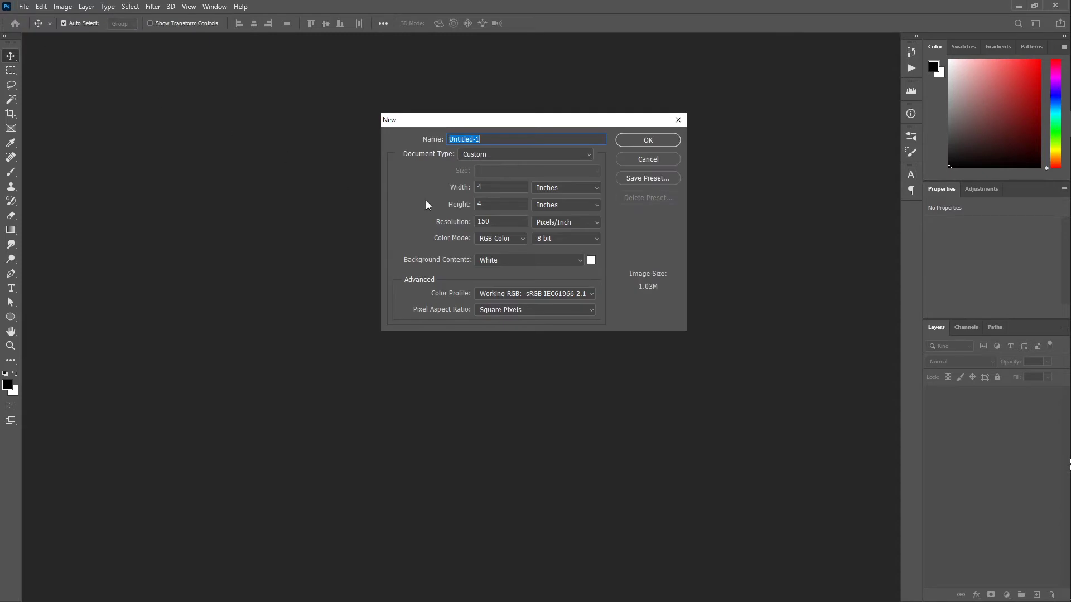
pyautogui.write('Sample Document')
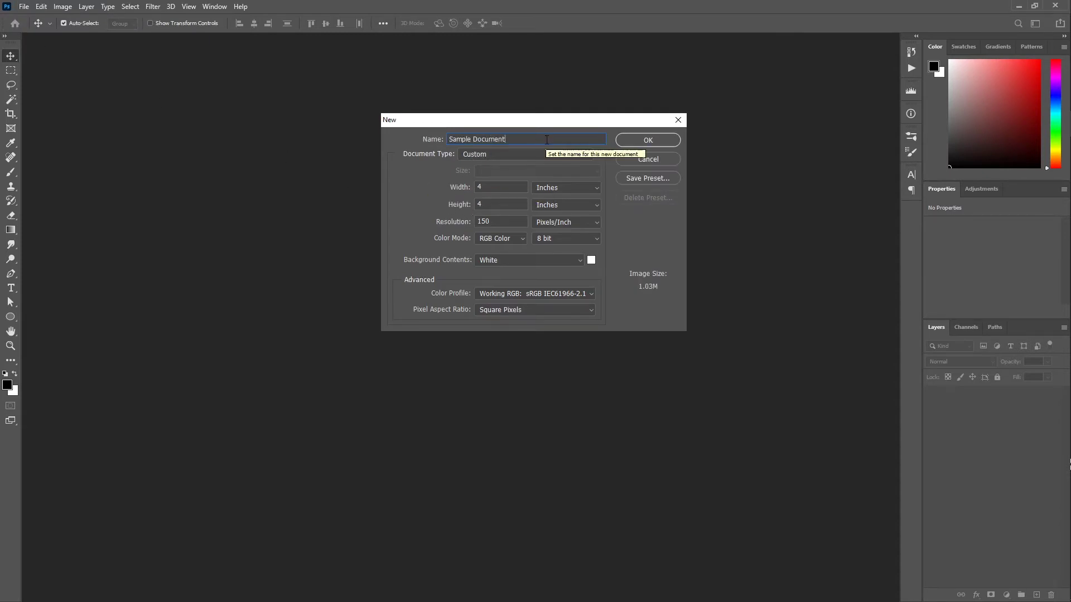
# - Set the new document's type to U.S. Paper with the Letter size
pyautogui.click(532, 154)
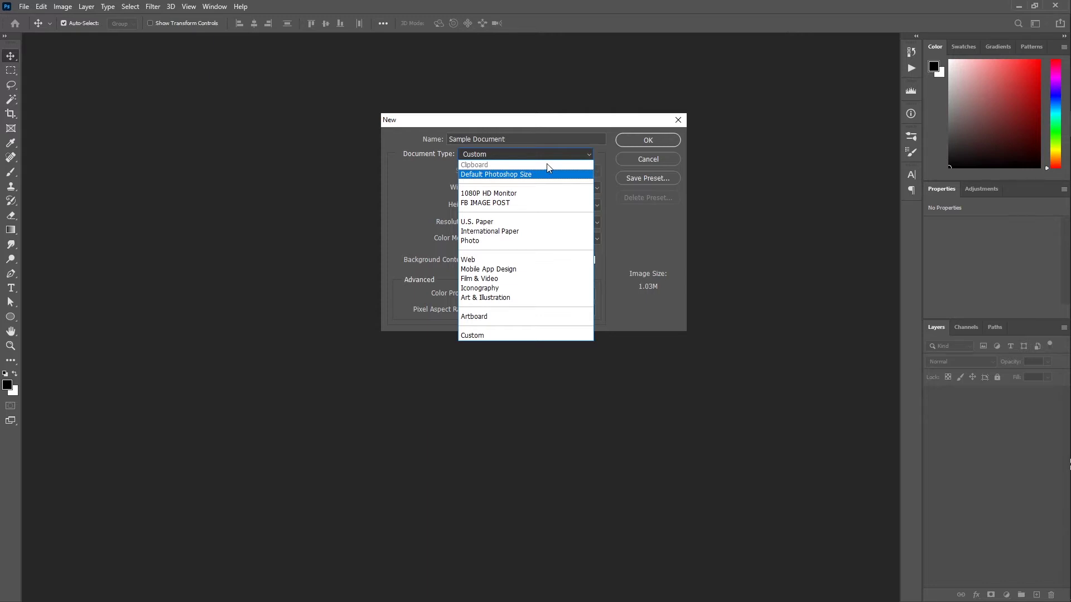
pyautogui.click(516, 222)
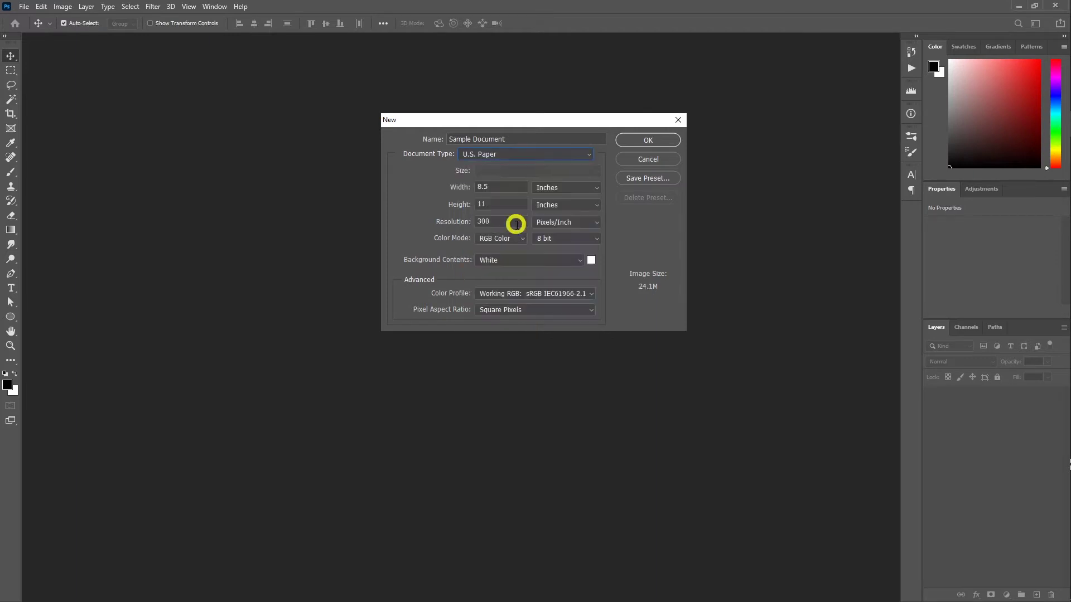
pyautogui.click(507, 171)
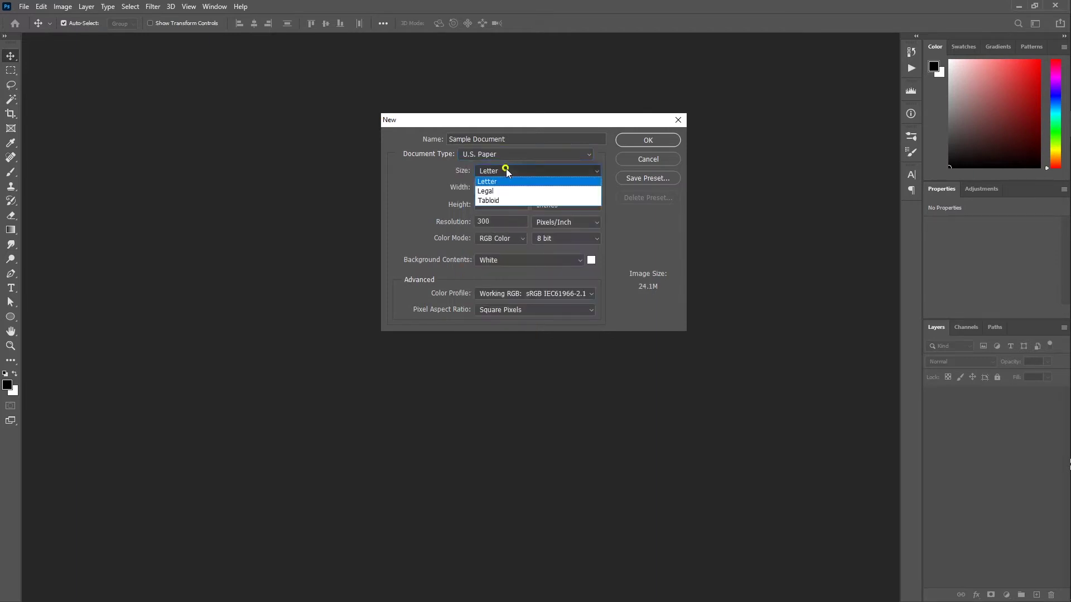
pyautogui.click(505, 181)
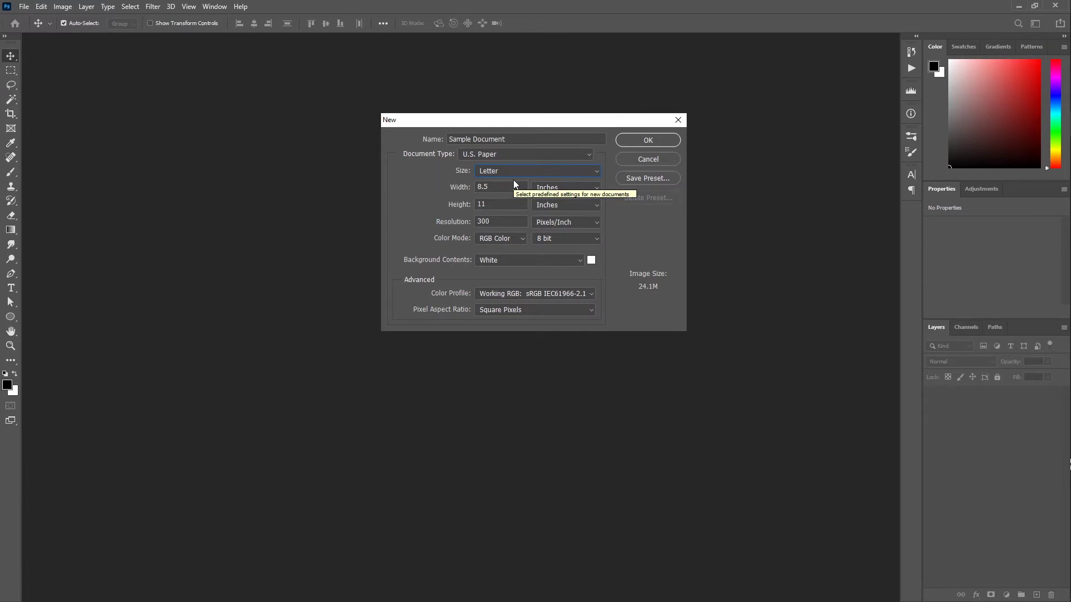
# - Set the new document's width and height to 4 inches each, and switch the size units to pixels
pyautogui.click(517, 205)
pyautogui.doubleClick(482, 187)
pyautogui.write('4')
pyautogui.doubleClick(483, 204)
pyautogui.write('4')
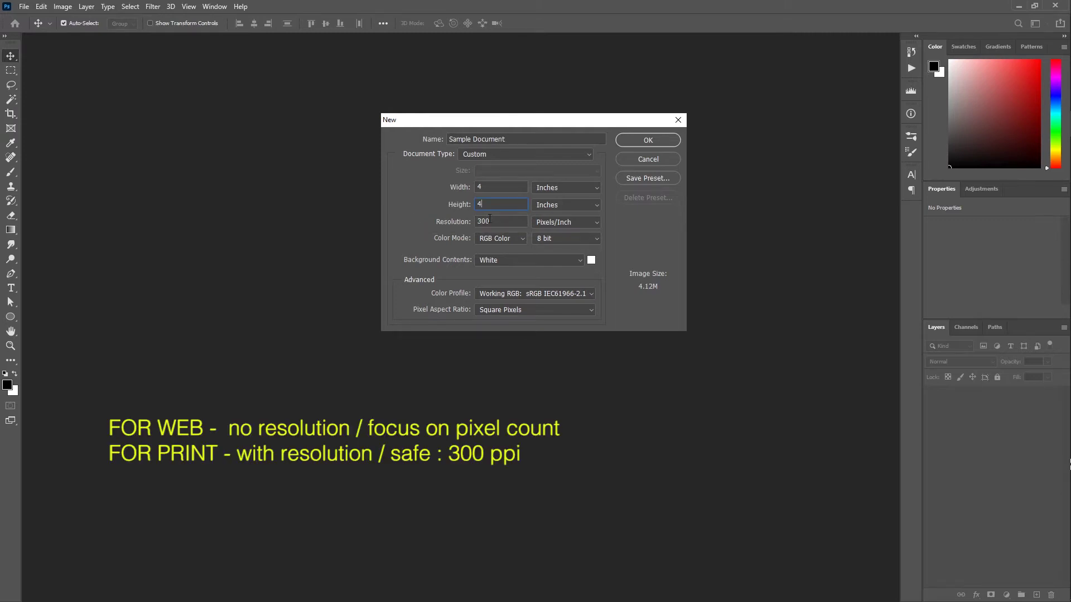
pyautogui.click(567, 187)
pyautogui.click(569, 199)
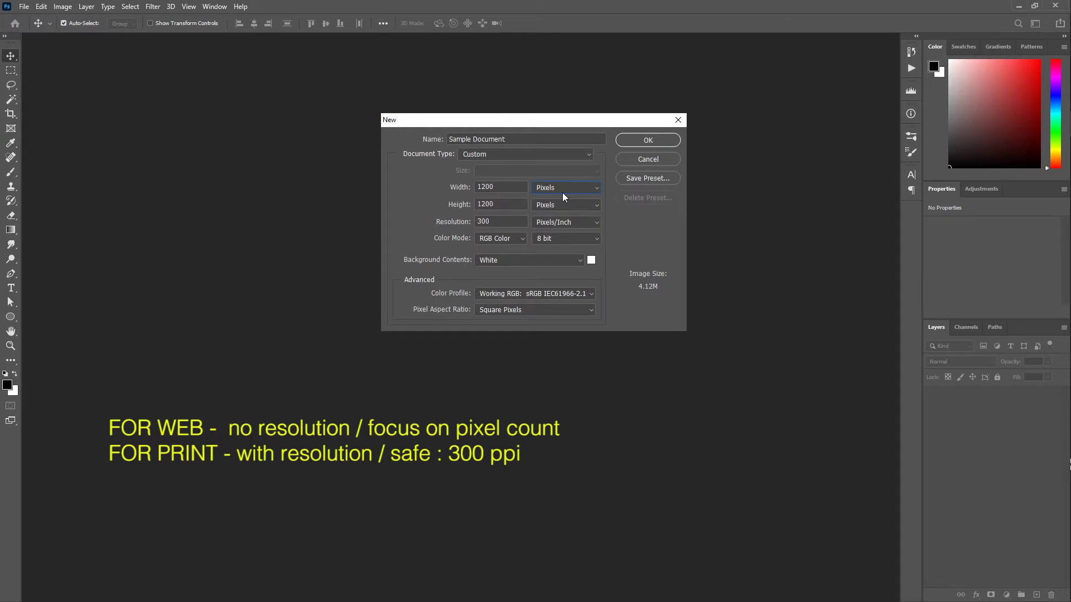
# - Review the new document's resolution value and the available color modes
pyautogui.moveTo(507, 221); pyautogui.dragTo(455, 224)
pyautogui.press('alt')
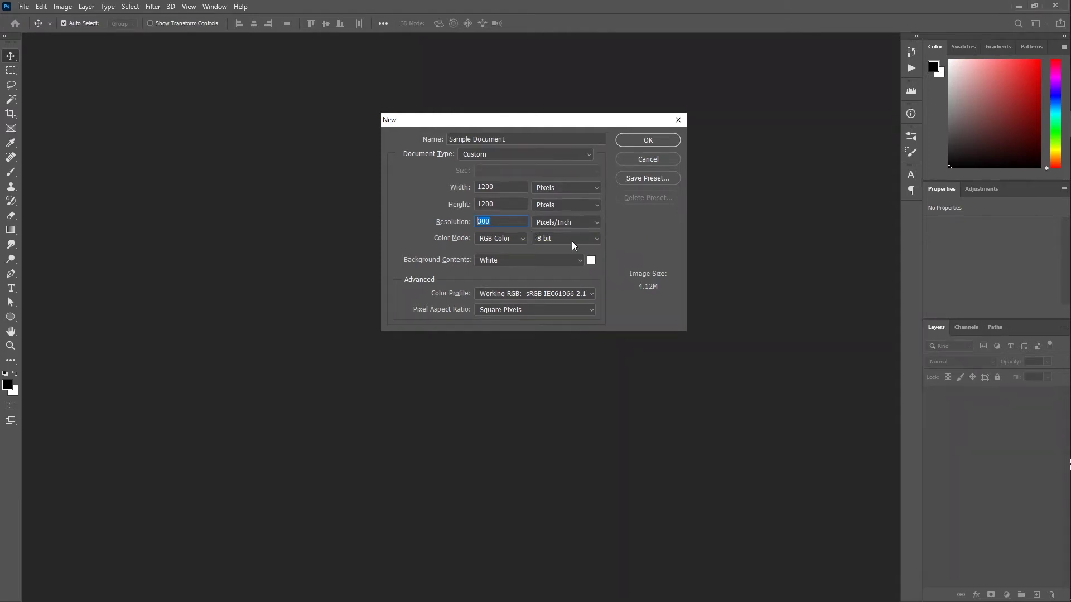
pyautogui.click(506, 240)
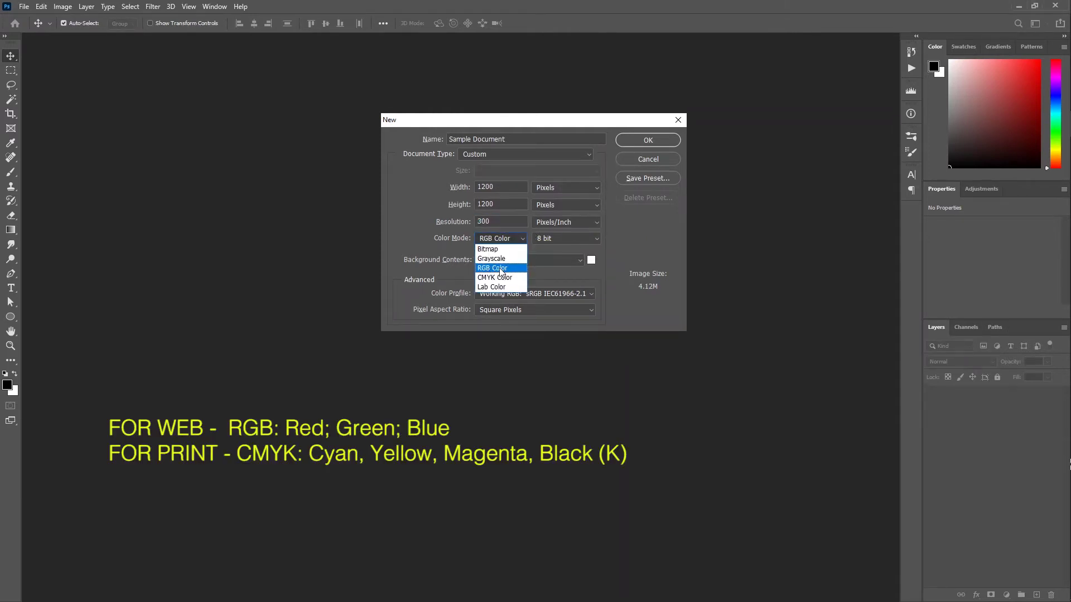
pyautogui.click(456, 253)
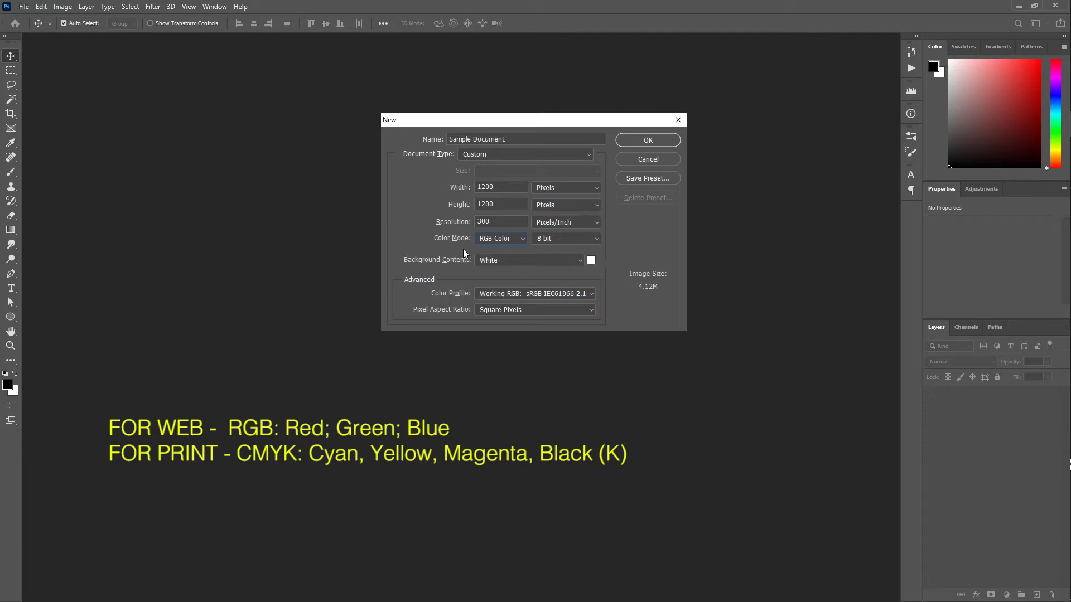
pyautogui.click(490, 242)
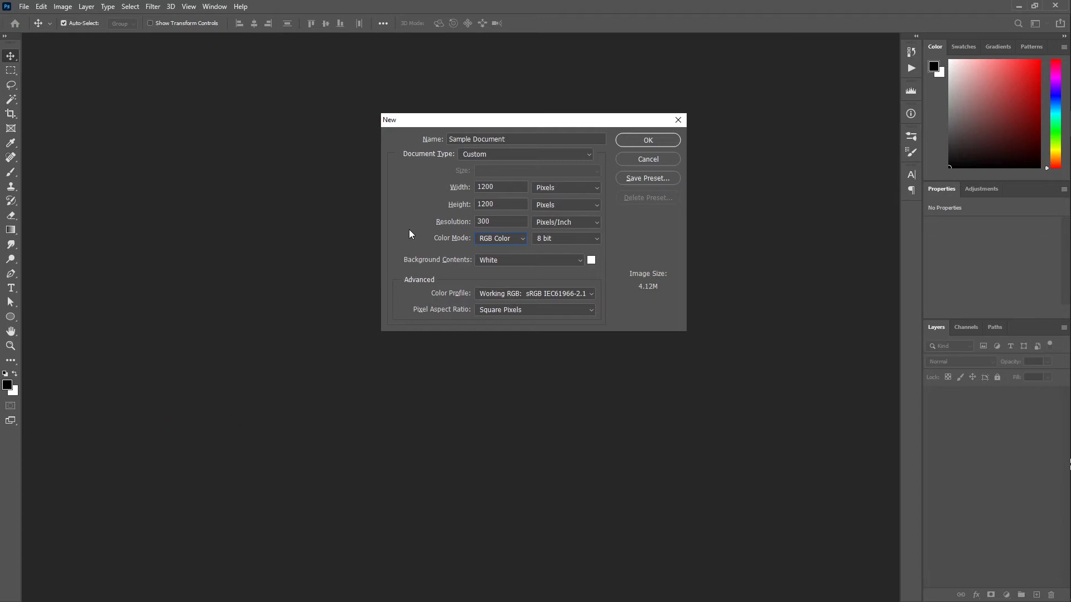
# - Choose a White background and the Working RGB: sRGB IEC61966-2.1 color profile, and create the document
pyautogui.click(567, 263)
pyautogui.click(559, 270)
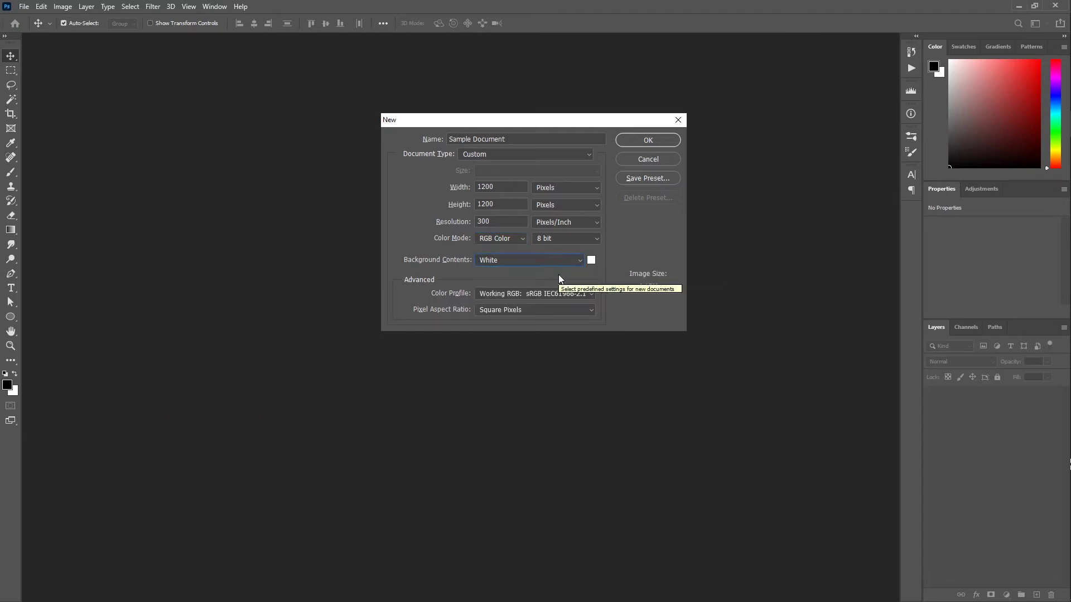
pyautogui.click(502, 295)
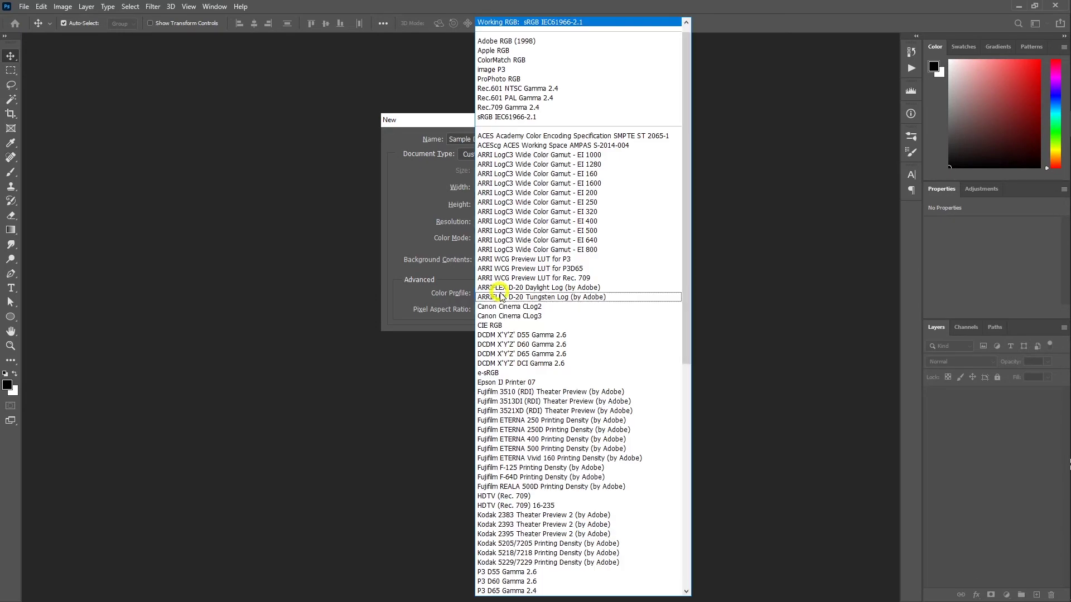
pyautogui.click(498, 23)
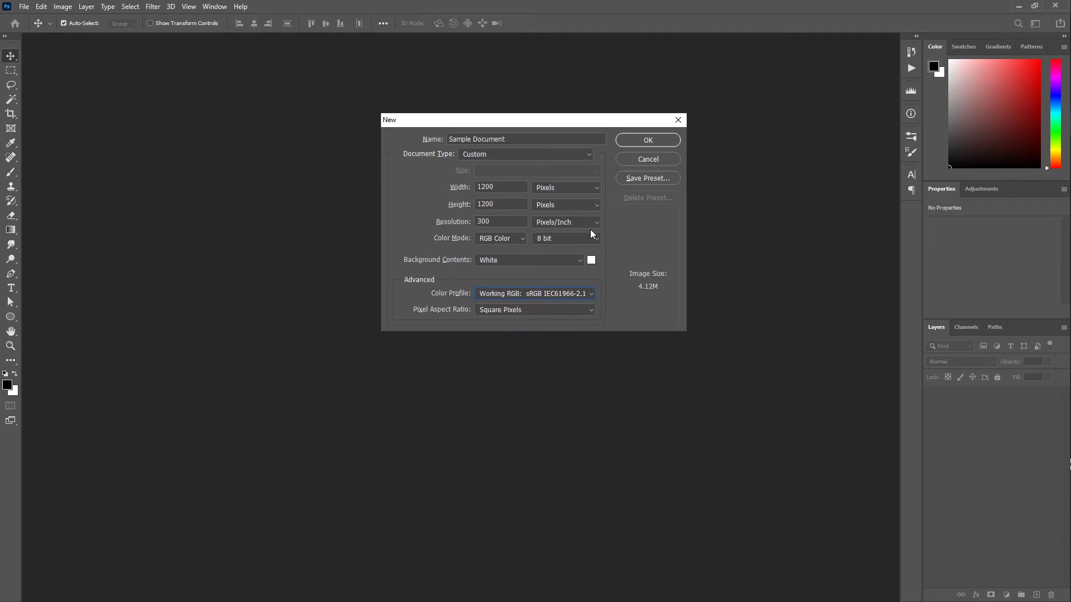
pyautogui.click(640, 138)
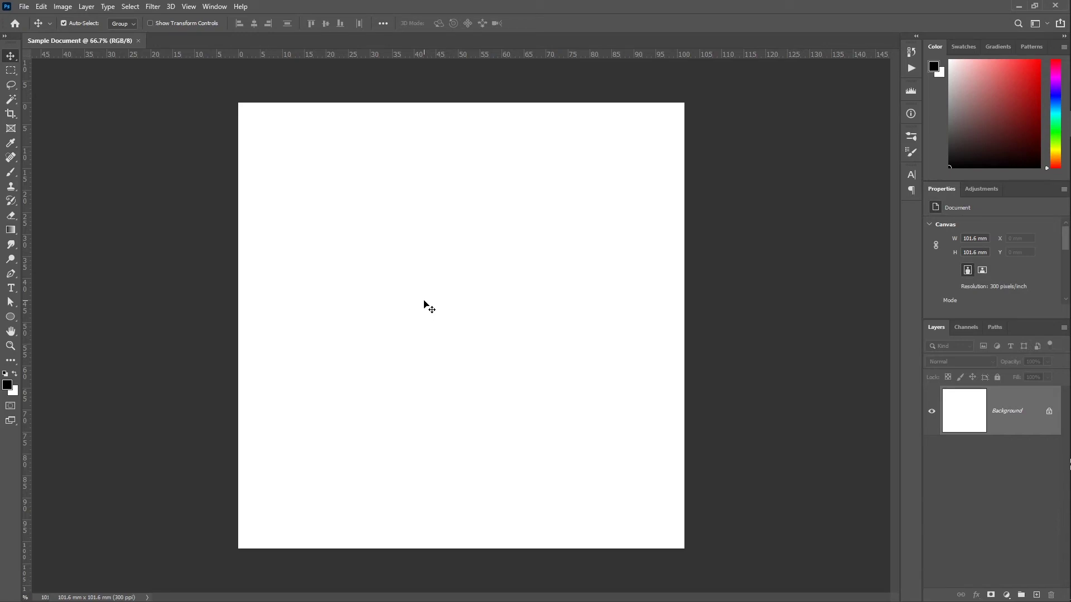
# - Try the darkest and the lightest interface color themes in the preferences, and restore the dark gray theme
pyautogui.click(42, 6)
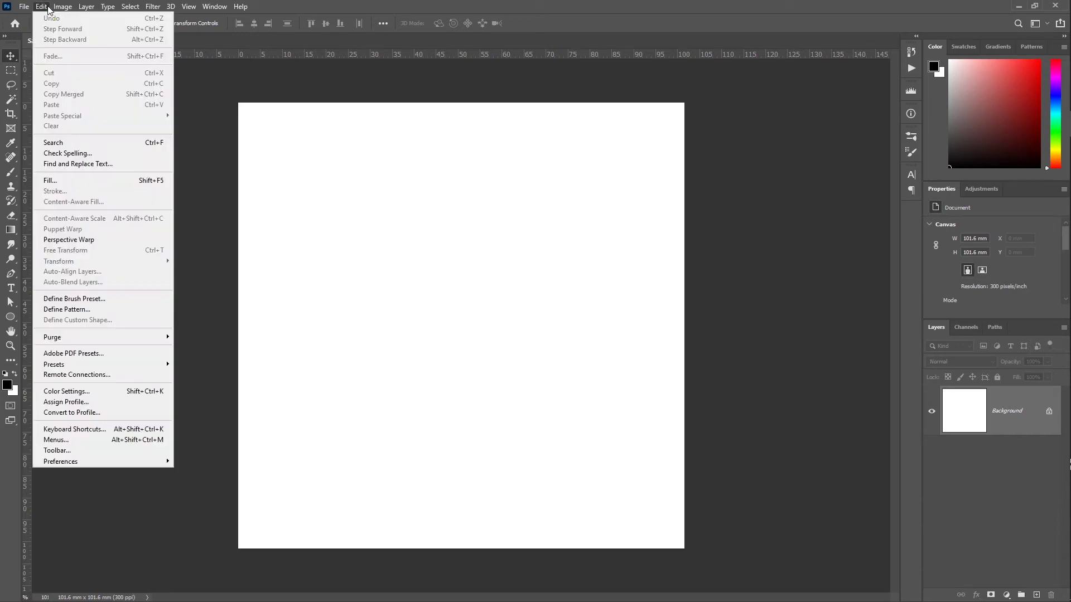
pyautogui.moveTo(134, 466)
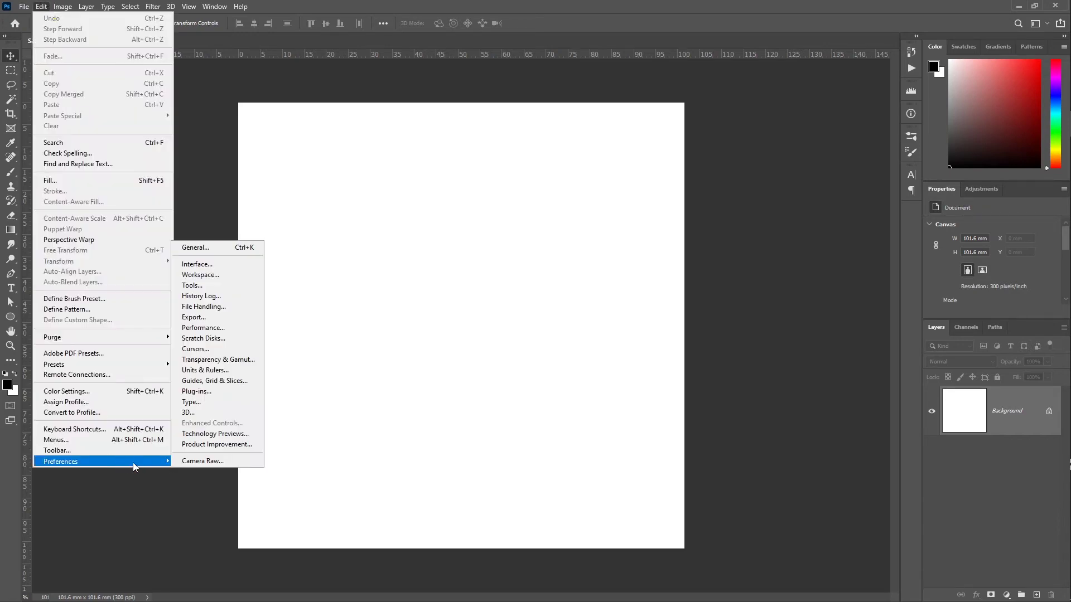
pyautogui.click(197, 268)
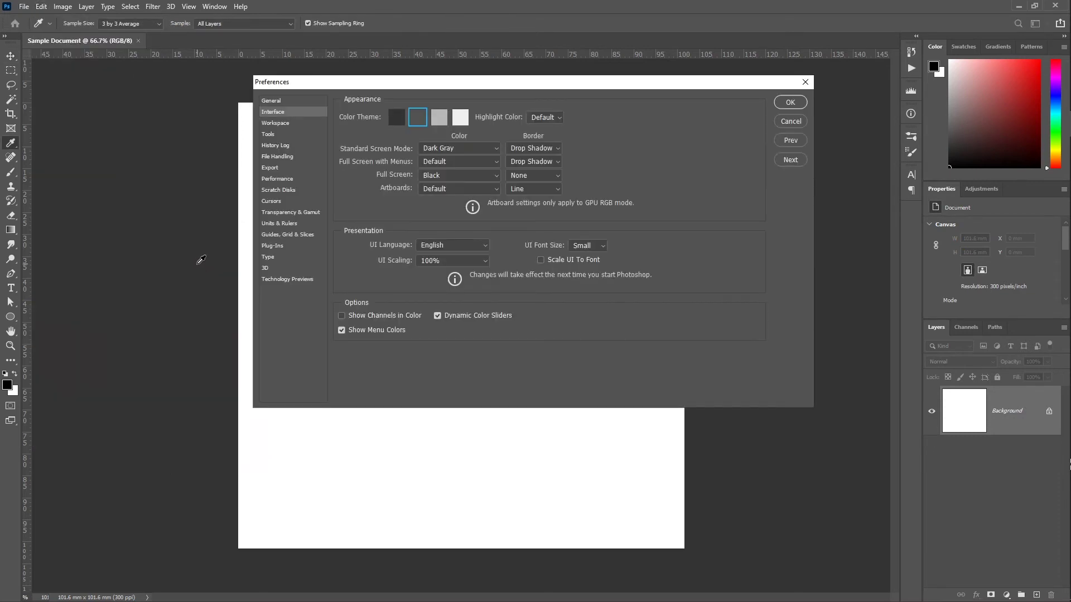
pyautogui.click(395, 119)
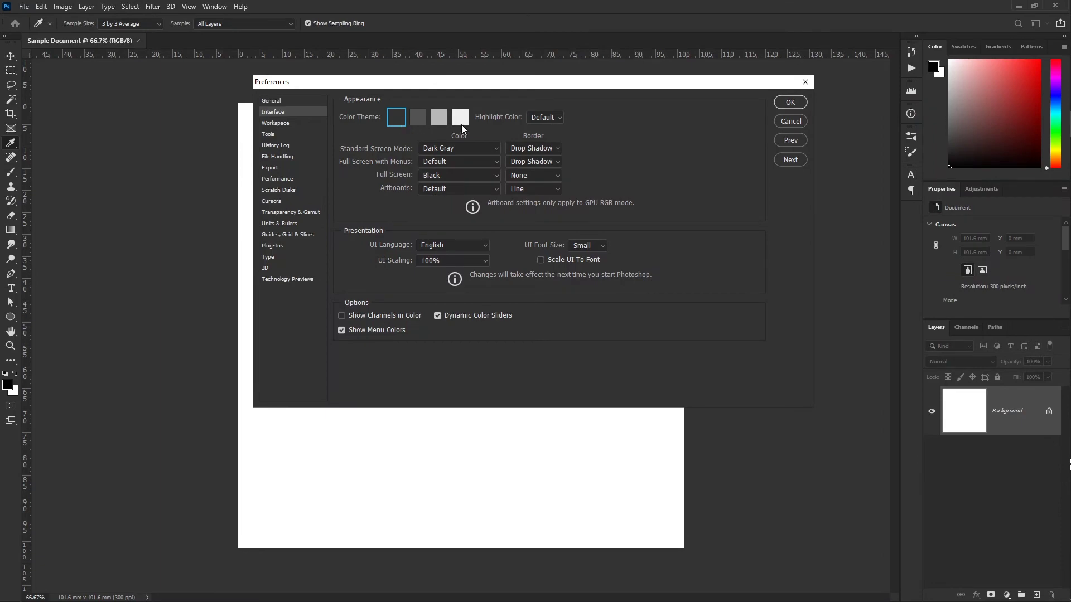
pyautogui.click(465, 122)
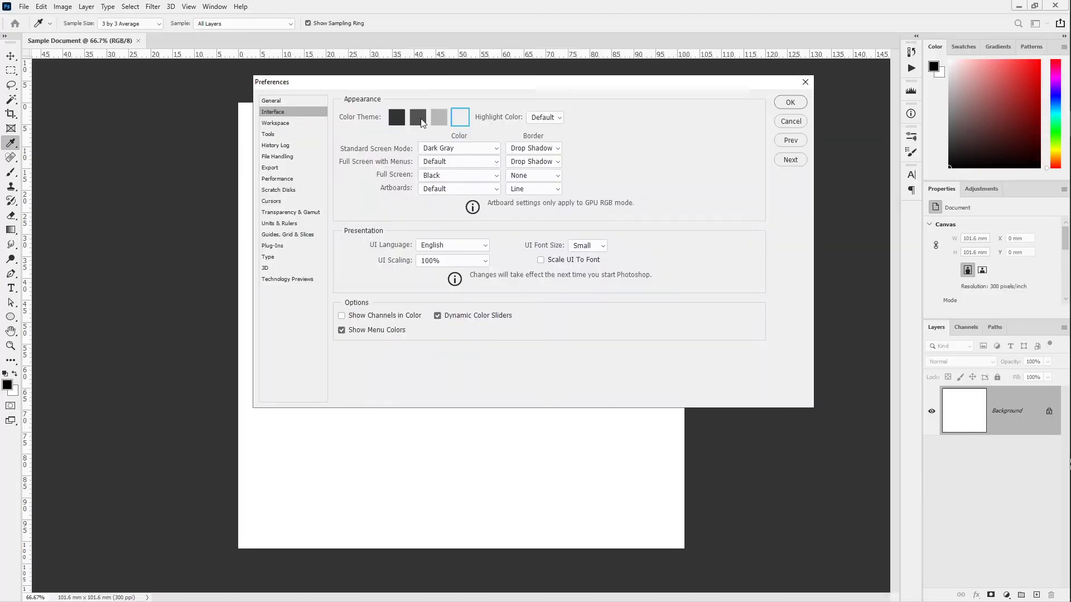
pyautogui.click(423, 121)
pyautogui.click(795, 105)
pyautogui.press('v')
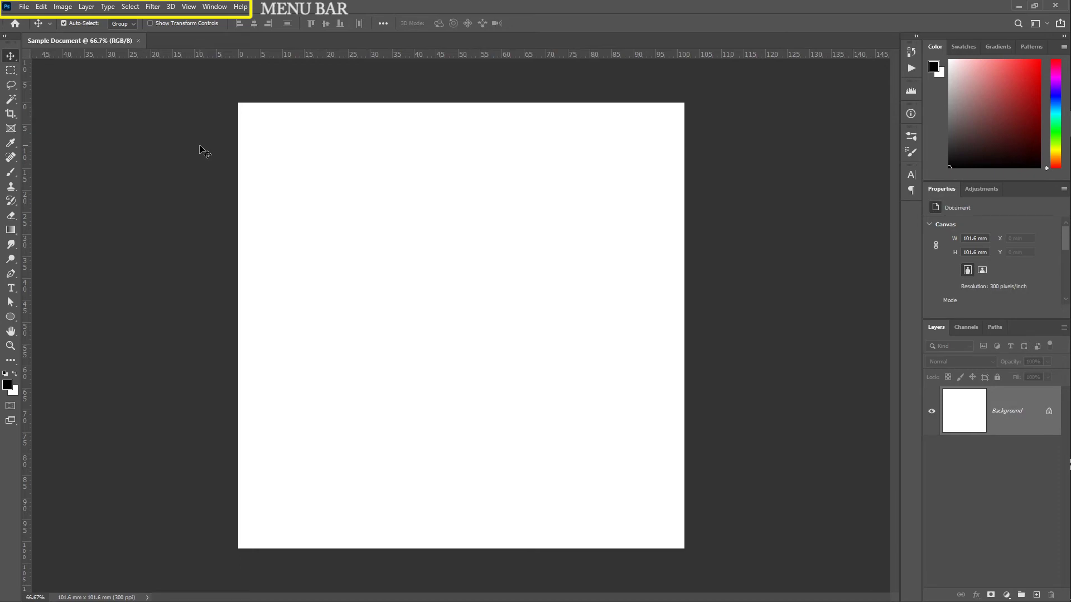
pyautogui.click(108, 6)
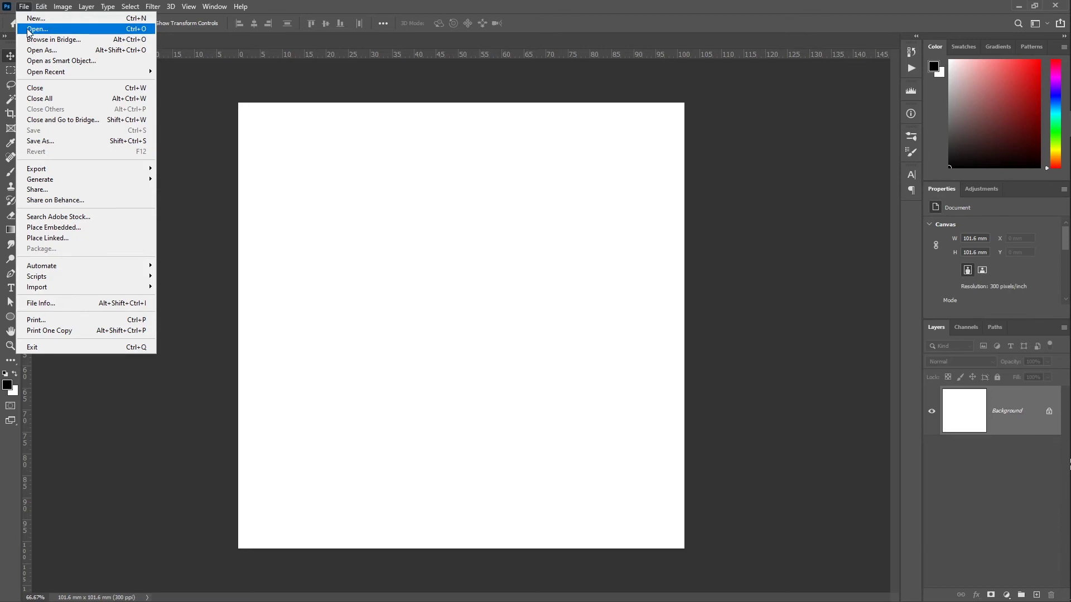
pyautogui.moveTo(46, 9)
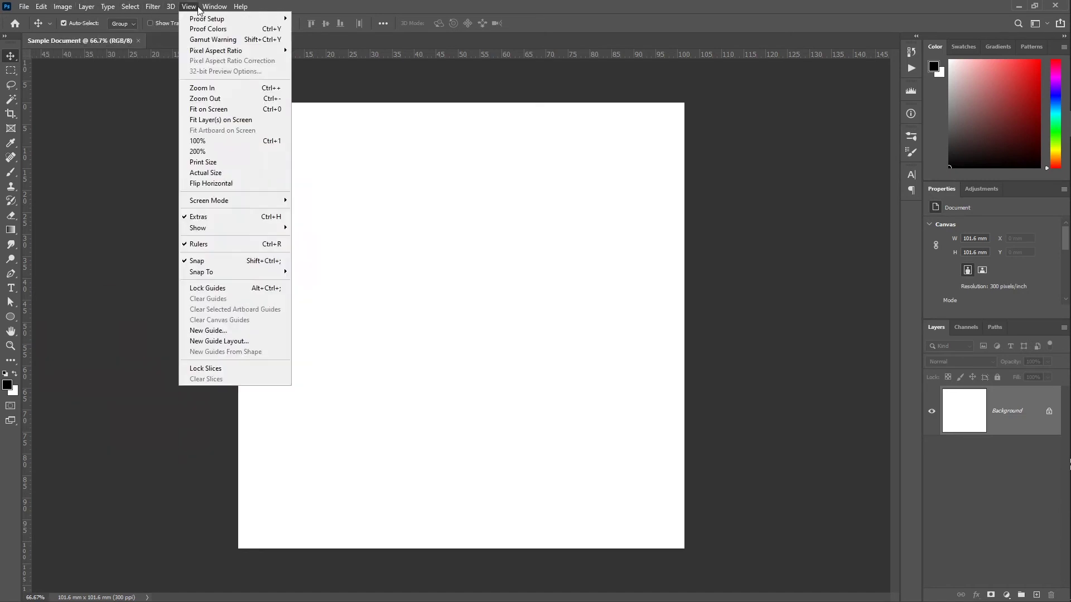
pyautogui.moveTo(213, 7)
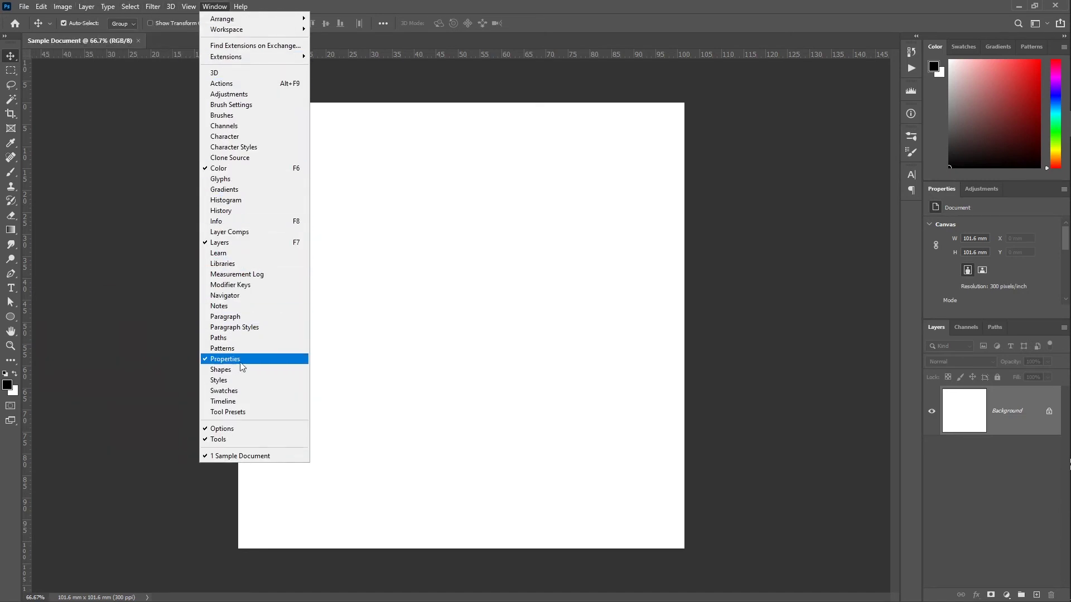
pyautogui.press('Escape')
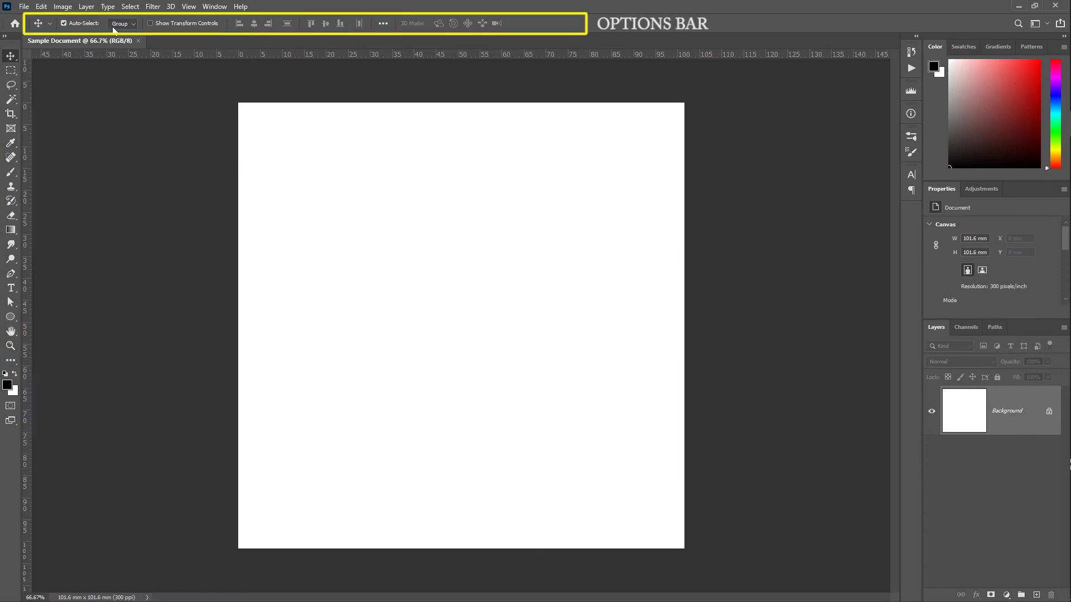
# - Activate the tools one after another from Rectangular Marquee to Hand to examine the options each one offers
pyautogui.click(10, 71)
pyautogui.click(11, 84)
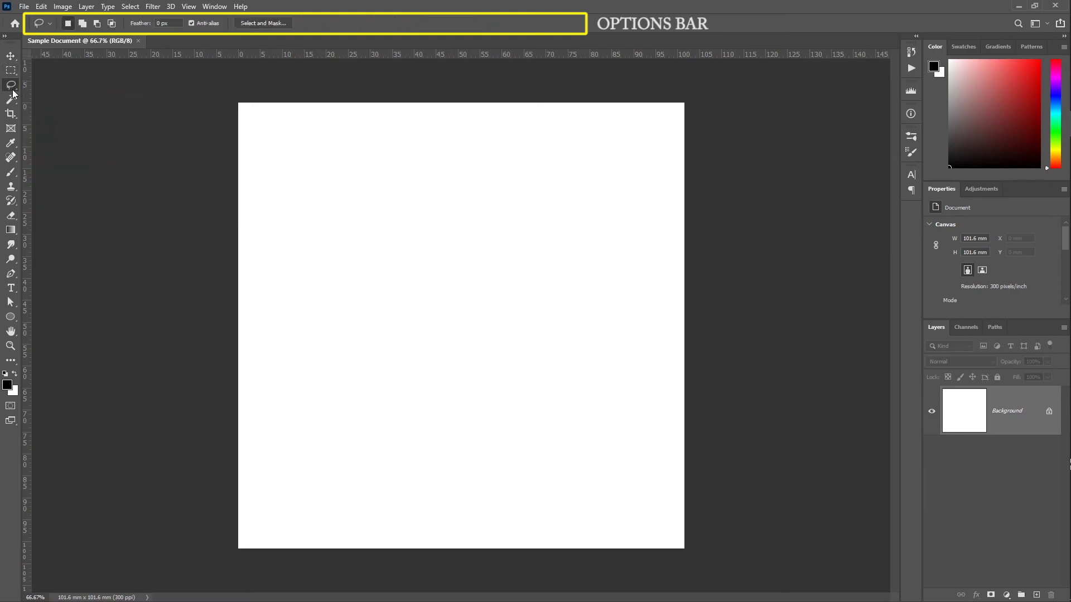
pyautogui.click(11, 99)
pyautogui.click(11, 114)
pyautogui.click(10, 129)
pyautogui.click(11, 142)
pyautogui.click(10, 158)
pyautogui.click(10, 172)
pyautogui.click(10, 187)
pyautogui.click(10, 201)
pyautogui.click(11, 216)
pyautogui.click(11, 230)
pyautogui.click(11, 245)
pyautogui.click(11, 259)
pyautogui.click(10, 274)
pyautogui.click(10, 317)
pyautogui.click(10, 331)
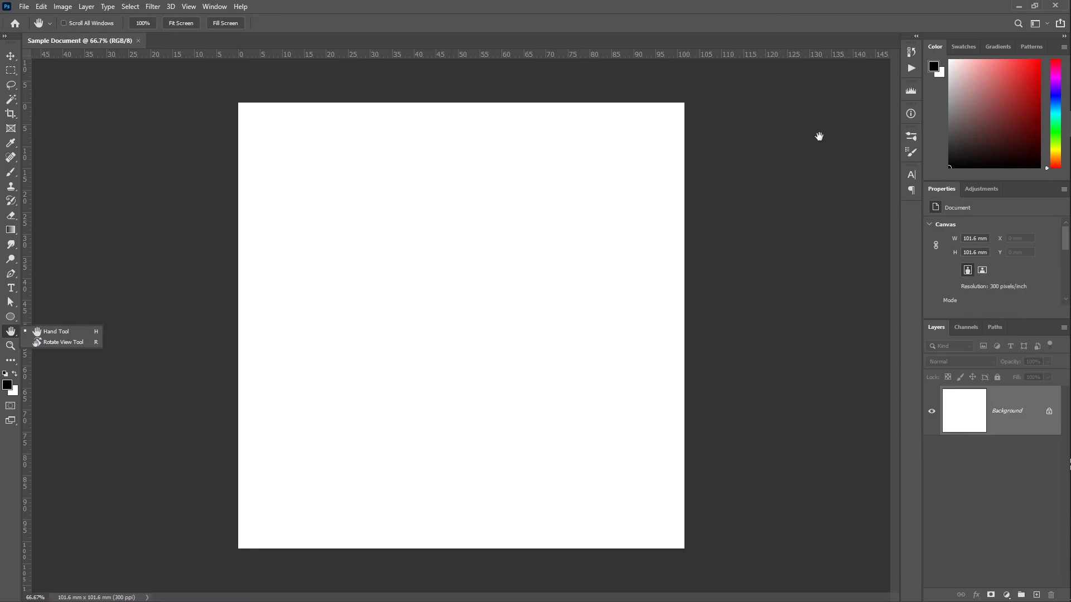
# - Look through the Gradients, Color, Paths and Layers panels, and show Adjustments in place of Properties
pyautogui.click(998, 47)
pyautogui.click(936, 47)
pyautogui.click(995, 337)
pyautogui.click(937, 337)
pyautogui.click(982, 198)
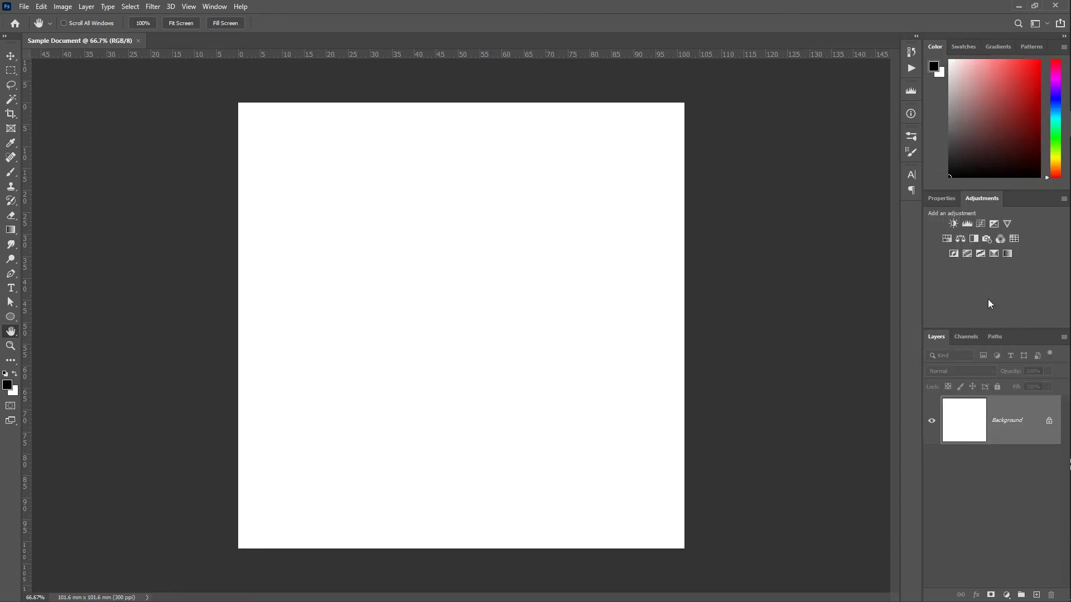
# - Detach the Paragraph, Properties and Color panels from the dock as floating panels over the workspace
pyautogui.click(911, 175)
pyautogui.moveTo(833, 169); pyautogui.dragTo(800, 296)
pyautogui.moveTo(939, 199); pyautogui.dragTo(793, 392)
pyautogui.moveTo(934, 48); pyautogui.dragTo(42, 408)
# - Float the Gradients panel, group the Paragraph panel with it, and dock Properties in the collapsed icon strip
pyautogui.moveTo(946, 47); pyautogui.dragTo(804, 14)
pyautogui.moveTo(826, 287); pyautogui.dragTo(836, 15)
pyautogui.moveTo(808, 394); pyautogui.dragTo(911, 136)
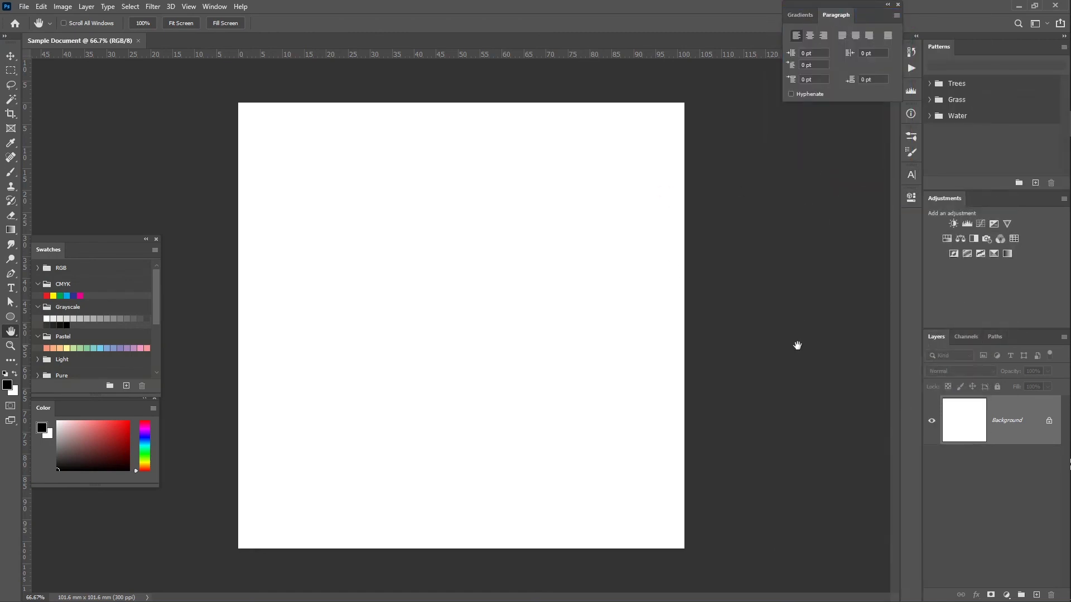
# - Gather the floating Swatches, Gradients, Paragraph and Color panels and dock them as tabs in the Layers panel group
pyautogui.moveTo(48, 249); pyautogui.dragTo(789, 122)
pyautogui.moveTo(148, 401); pyautogui.dragTo(889, 273)
pyautogui.moveTo(864, 15); pyautogui.dragTo(852, 126)
pyautogui.moveTo(787, 279); pyautogui.dragTo(999, 337)
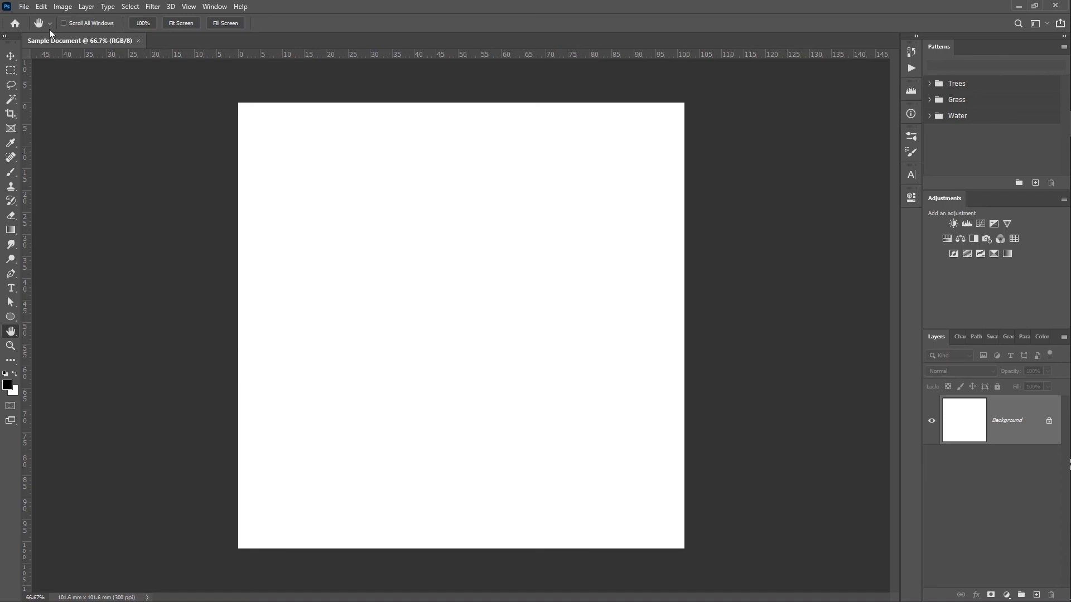
# - Examine the Use Legacy Free Transform option in the General preferences and close the dialog
pyautogui.click(41, 7)
pyautogui.moveTo(111, 461)
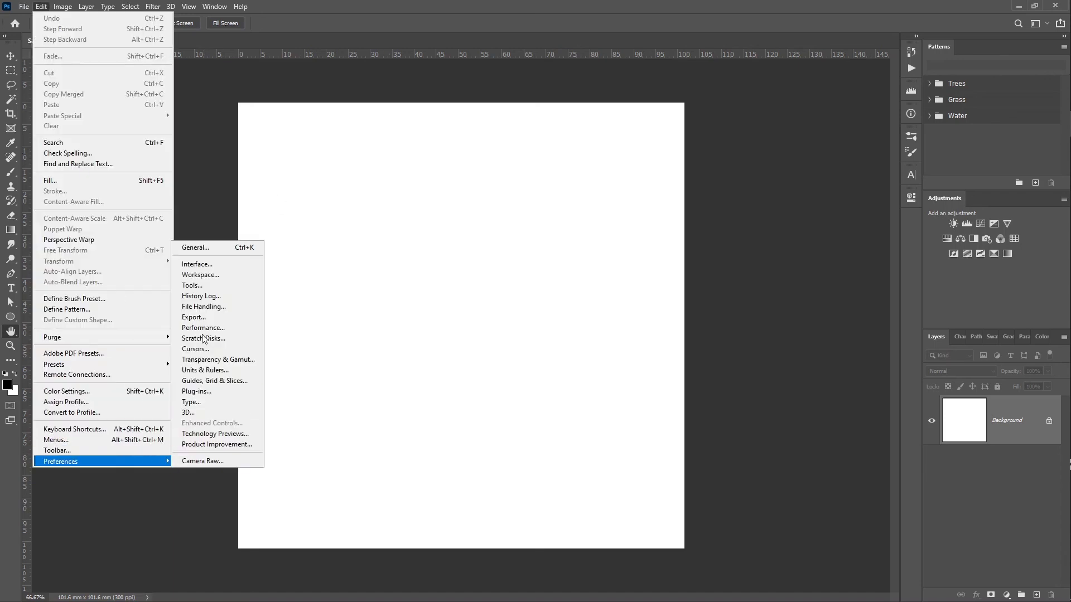
pyautogui.click(217, 395)
pyautogui.press('i')
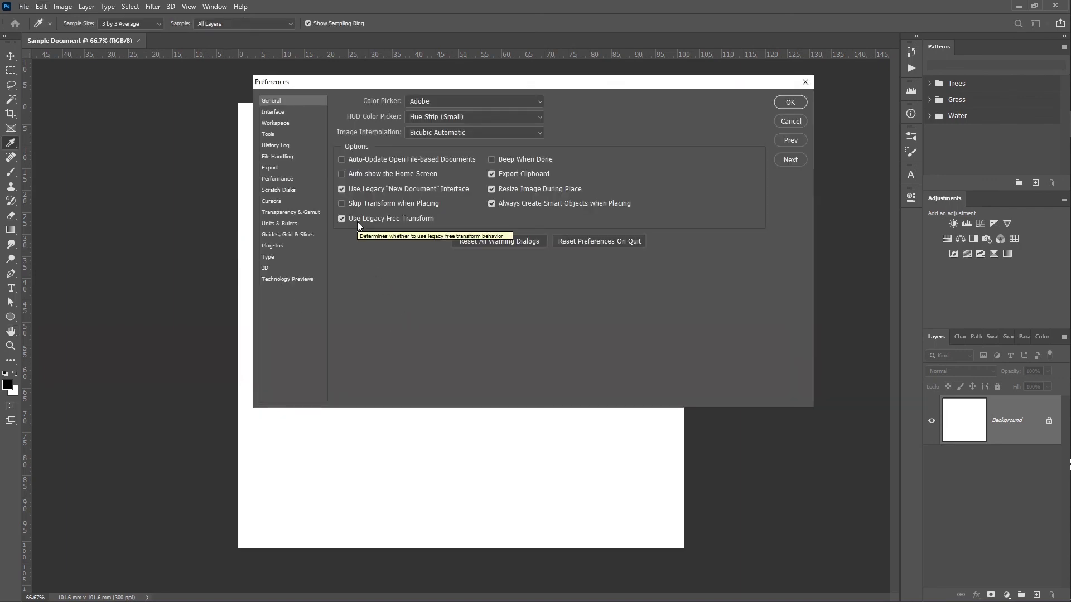
pyautogui.click(788, 102)
# - Examine the Use Legacy Undo Shortcuts option in the keyboard shortcuts settings and leave without applying changes
pyautogui.click(44, 6)
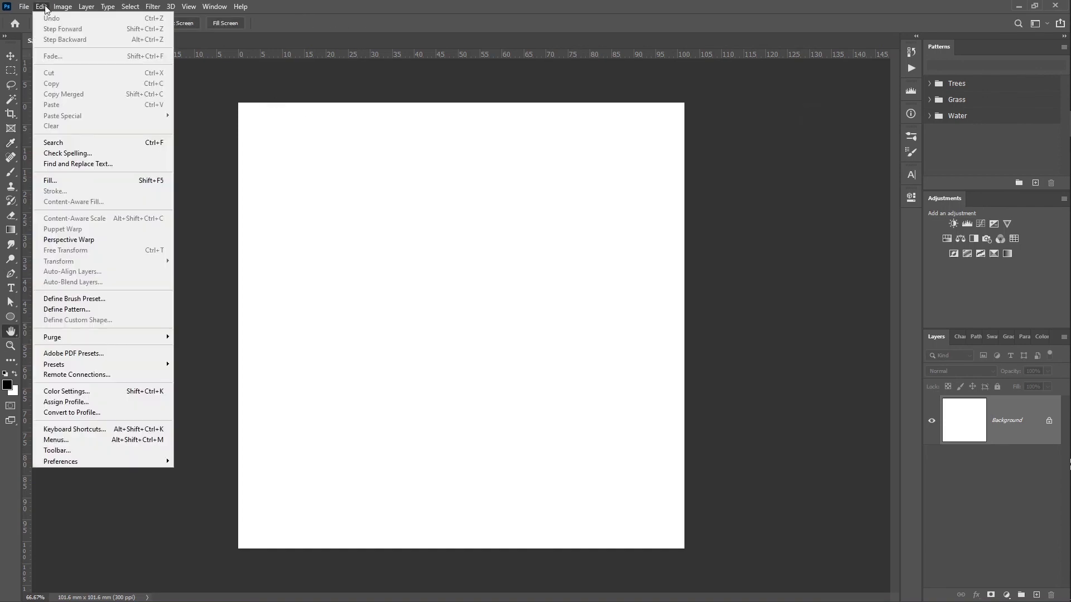
pyautogui.click(102, 429)
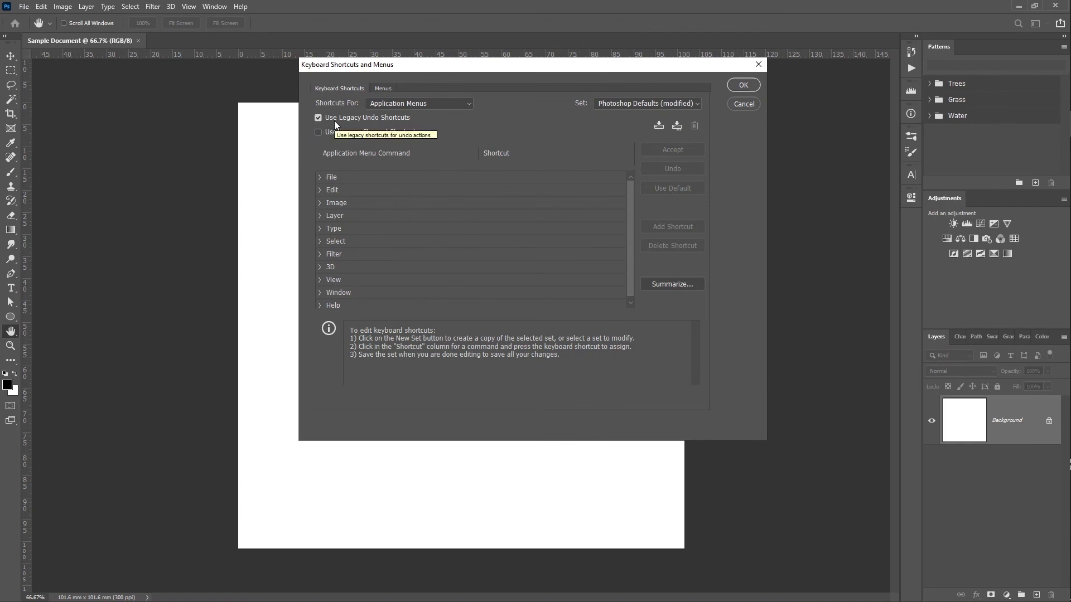
pyautogui.click(744, 103)
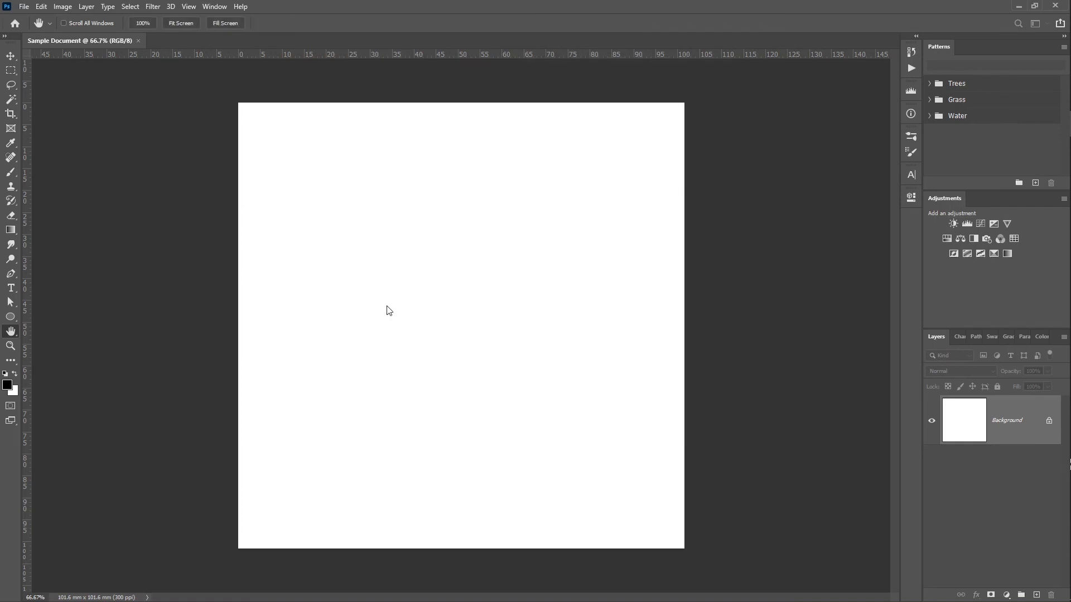